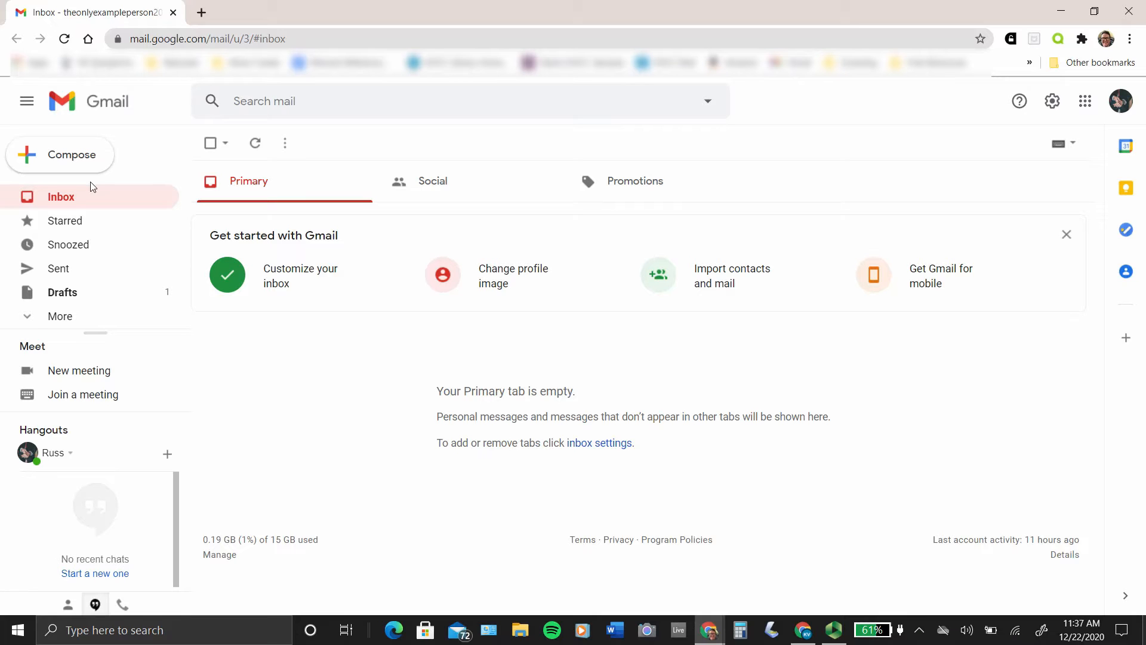
# Start a new email message, and show and hide its text formatting options
pyautogui.click(36, 162)
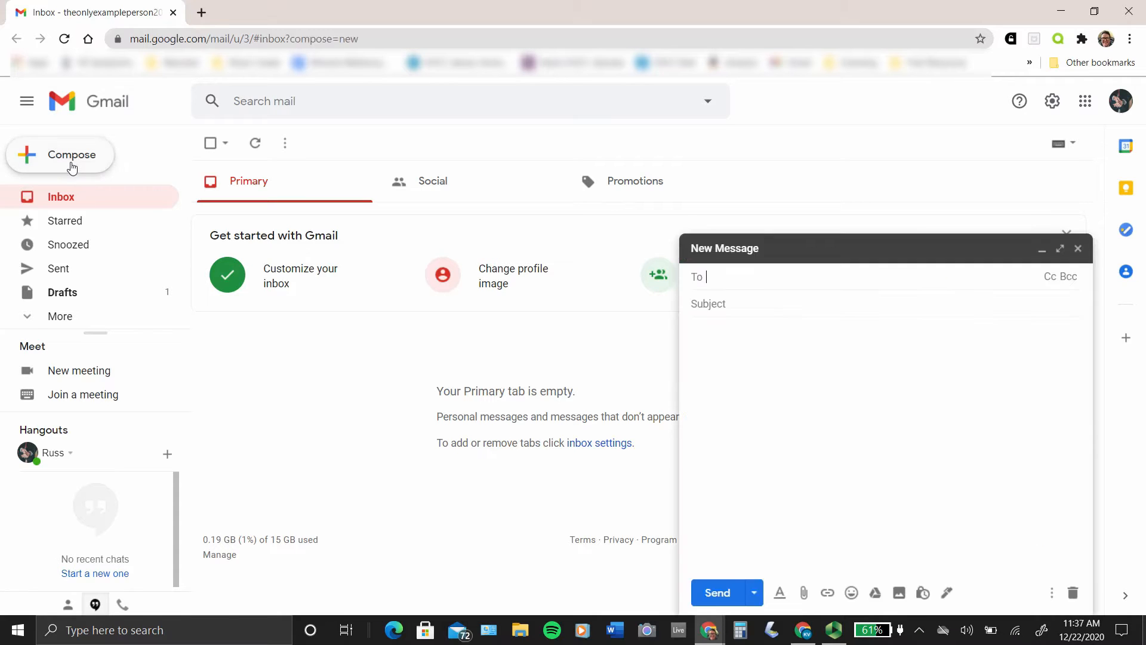
pyautogui.click(779, 593)
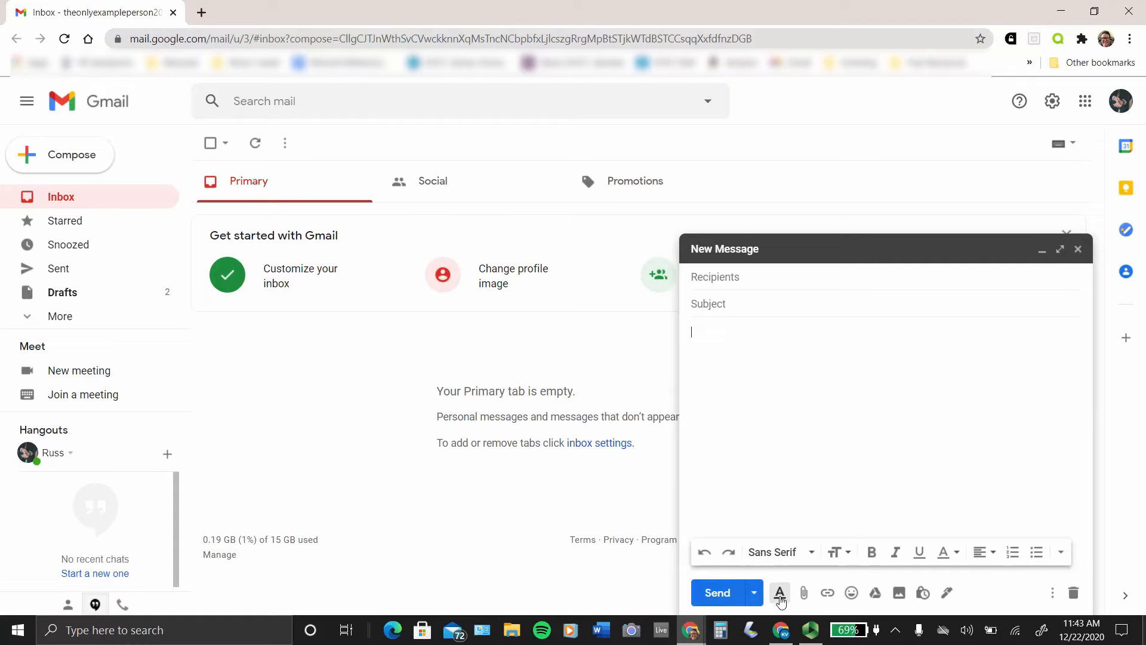
pyautogui.click(780, 596)
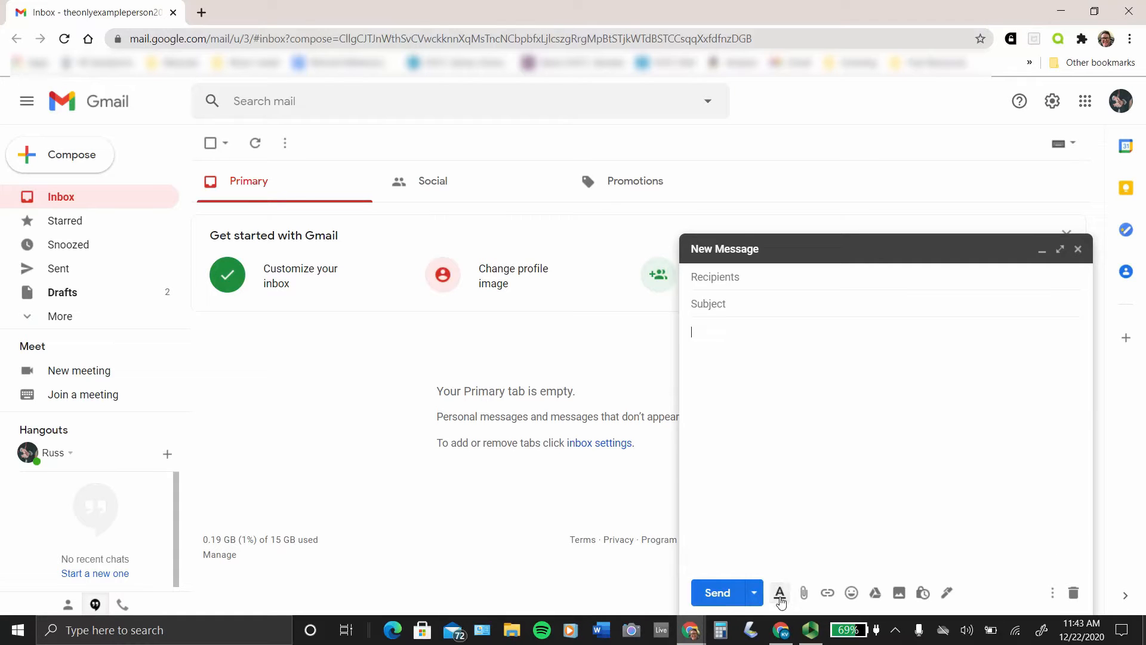
# Insert the December 16, 2020 photo inline in the message body and shrink it from its lower corner
pyautogui.click(899, 593)
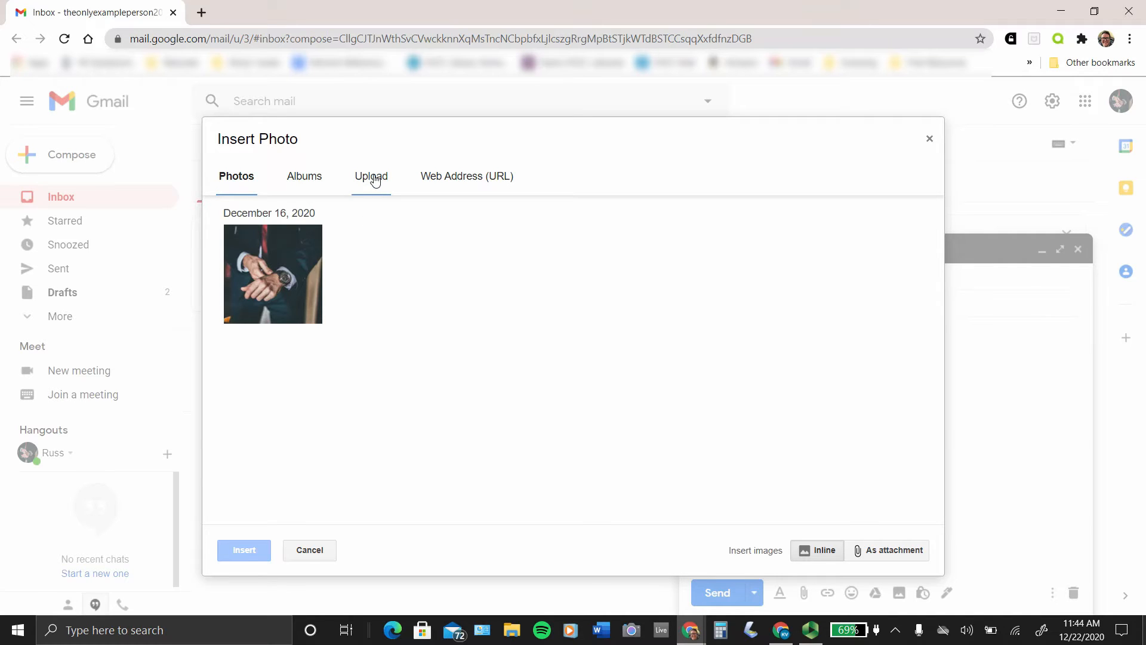
pyautogui.doubleClick(262, 262)
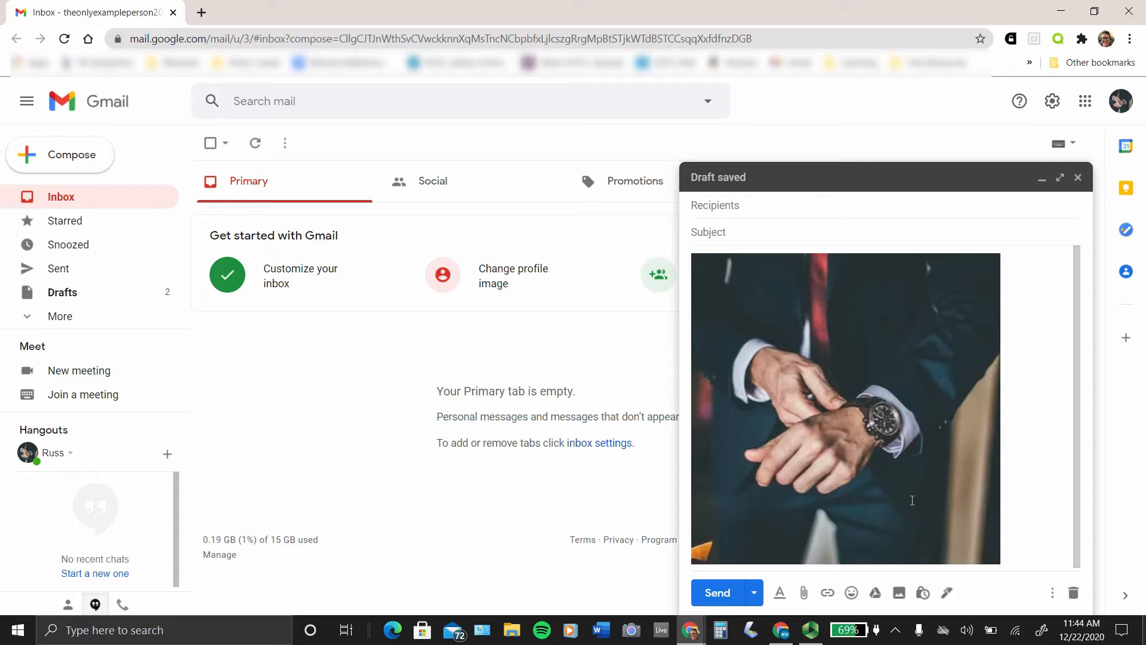
pyautogui.click(873, 501)
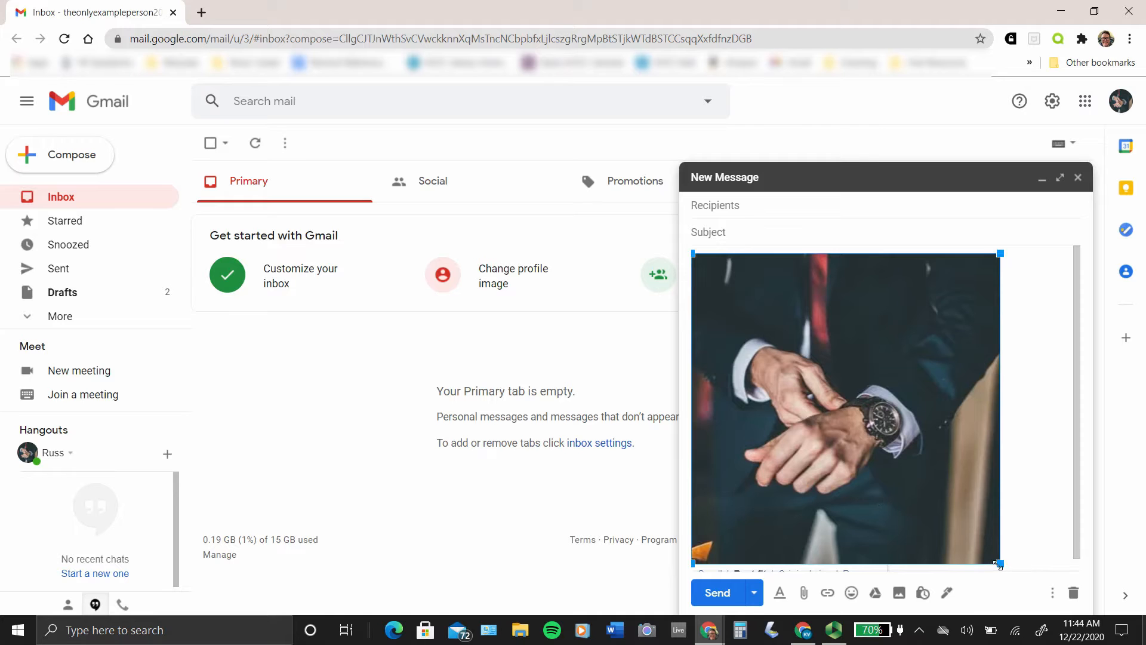
pyautogui.moveTo(999, 564); pyautogui.dragTo(939, 524)
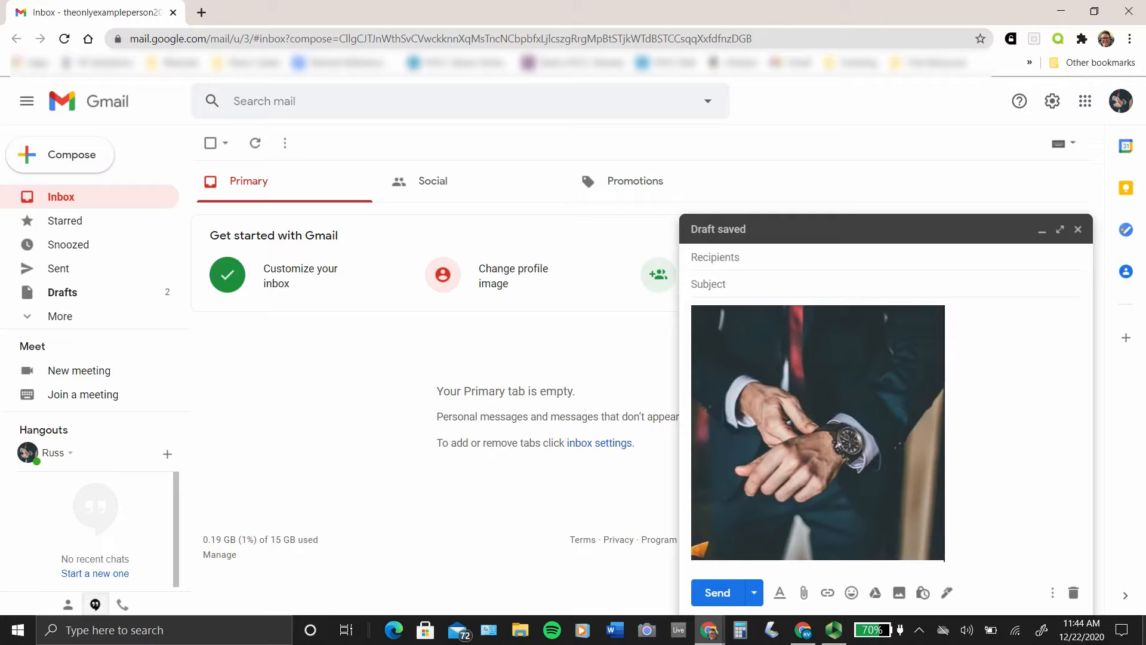
# Insert Huge Files.zip from Google Drive into the message as a Drive link
pyautogui.click(876, 593)
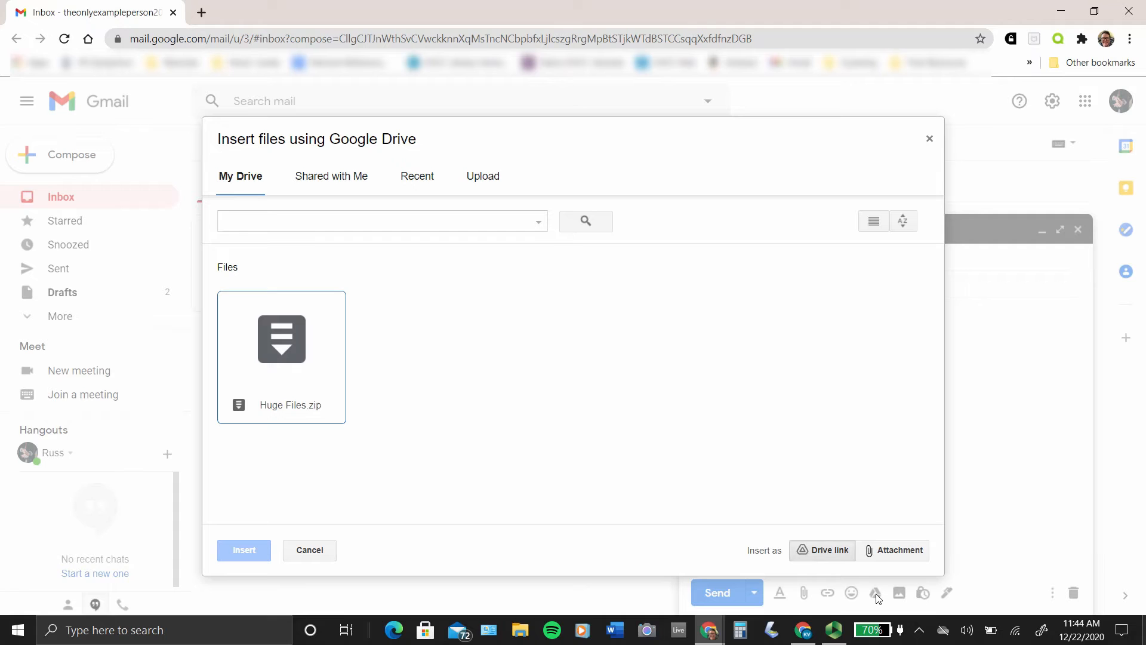
pyautogui.doubleClick(323, 386)
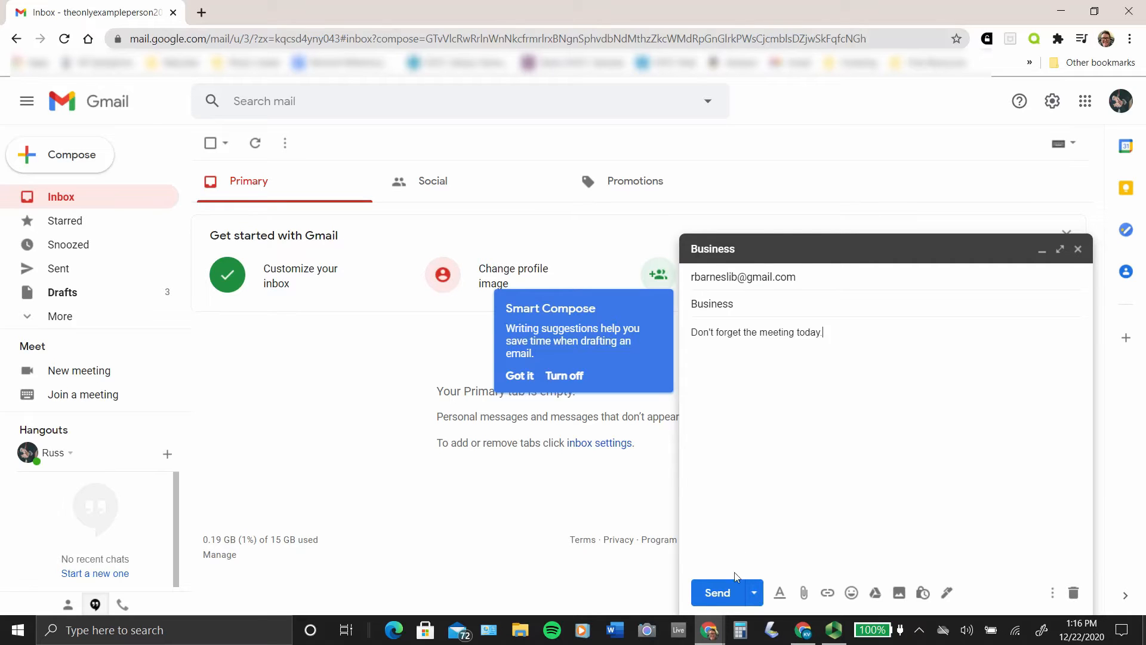
# Send the drafted email with the subject "Business"
pyautogui.click(717, 593)
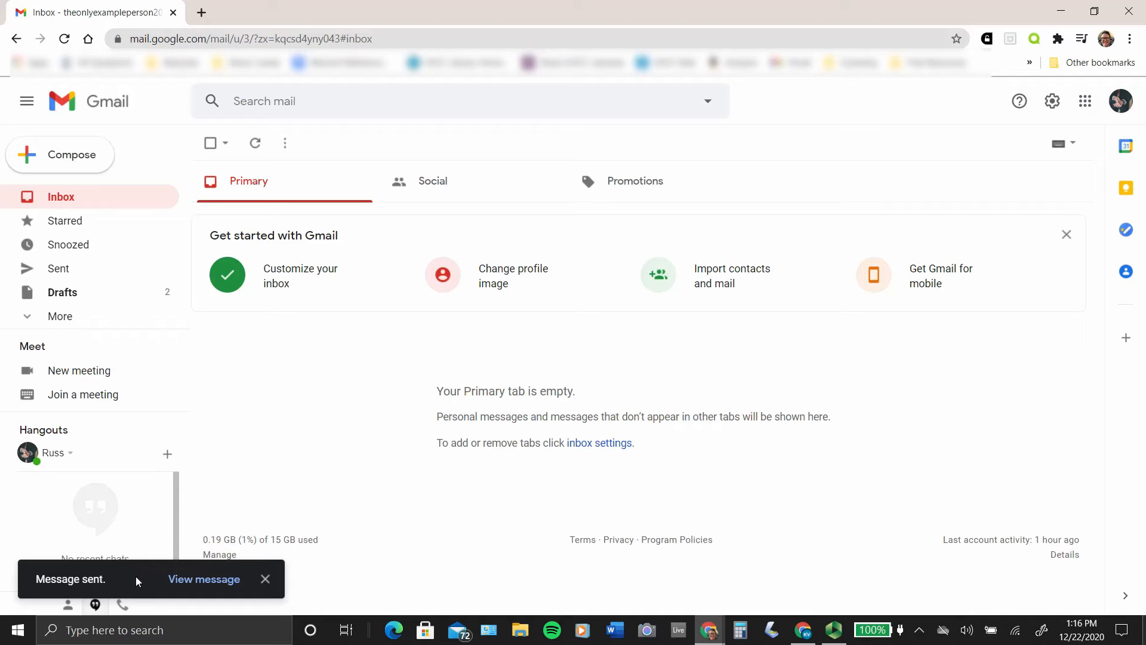
# Set the Undo Send cancellation period to 30 seconds in the general settings and save the changes
pyautogui.click(1052, 103)
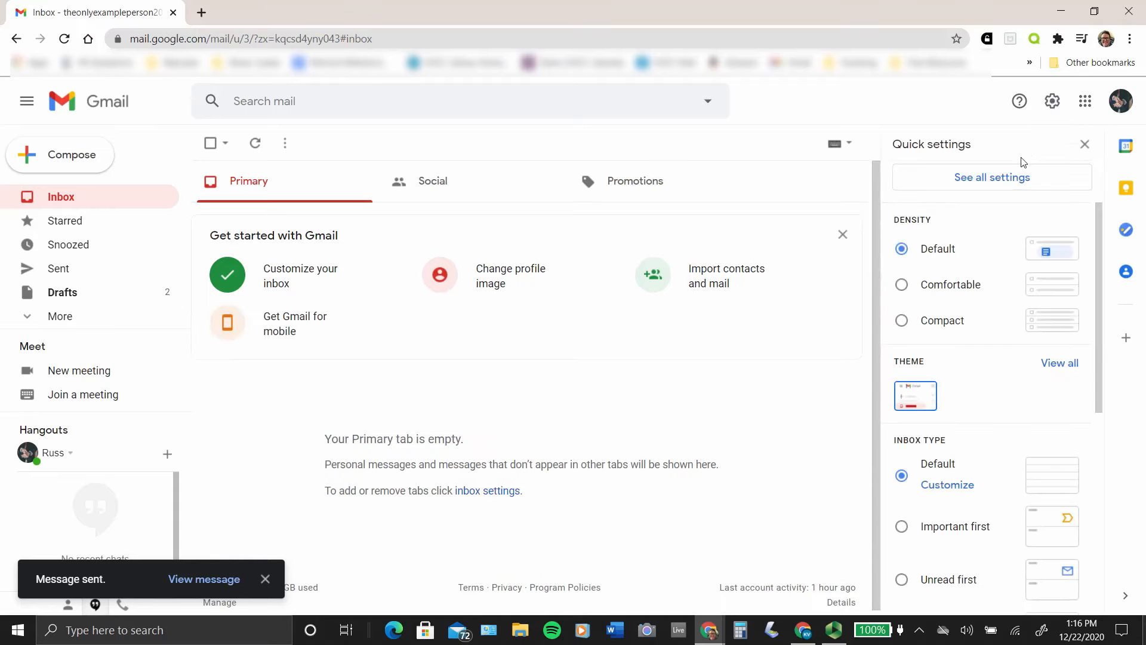
pyautogui.click(1008, 177)
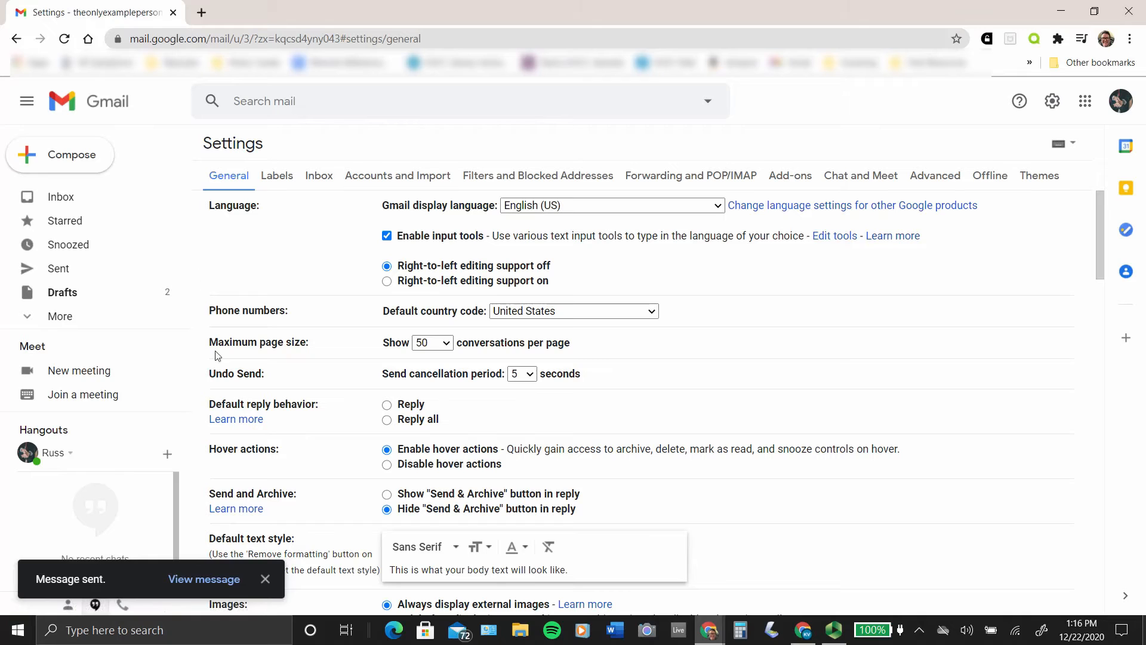
pyautogui.click(526, 375)
pyautogui.click(517, 465)
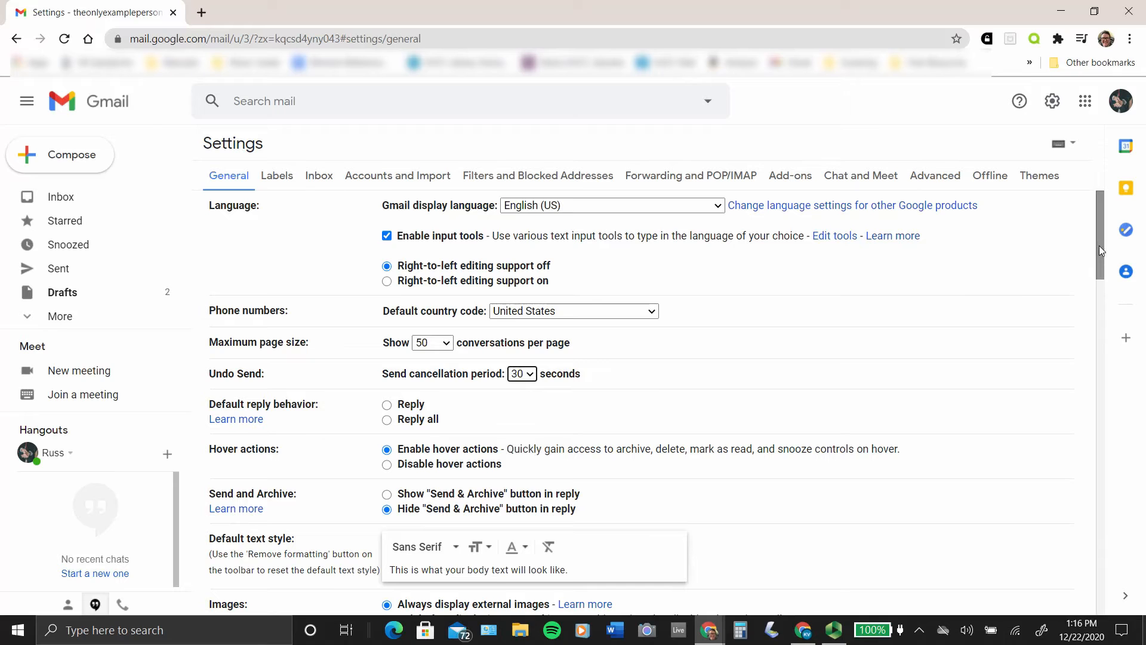
pyautogui.moveTo(1098, 245); pyautogui.dragTo(1098, 589)
pyautogui.click(589, 534)
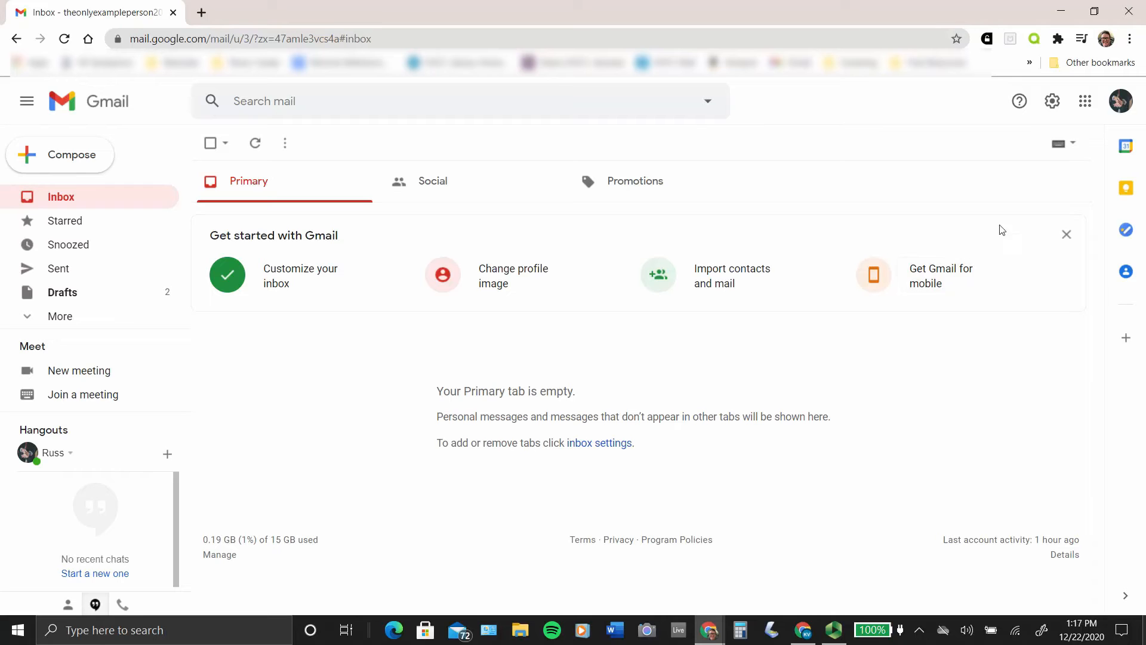
# Turn keyboard shortcuts on in the general settings and save the changes
pyautogui.click(1053, 102)
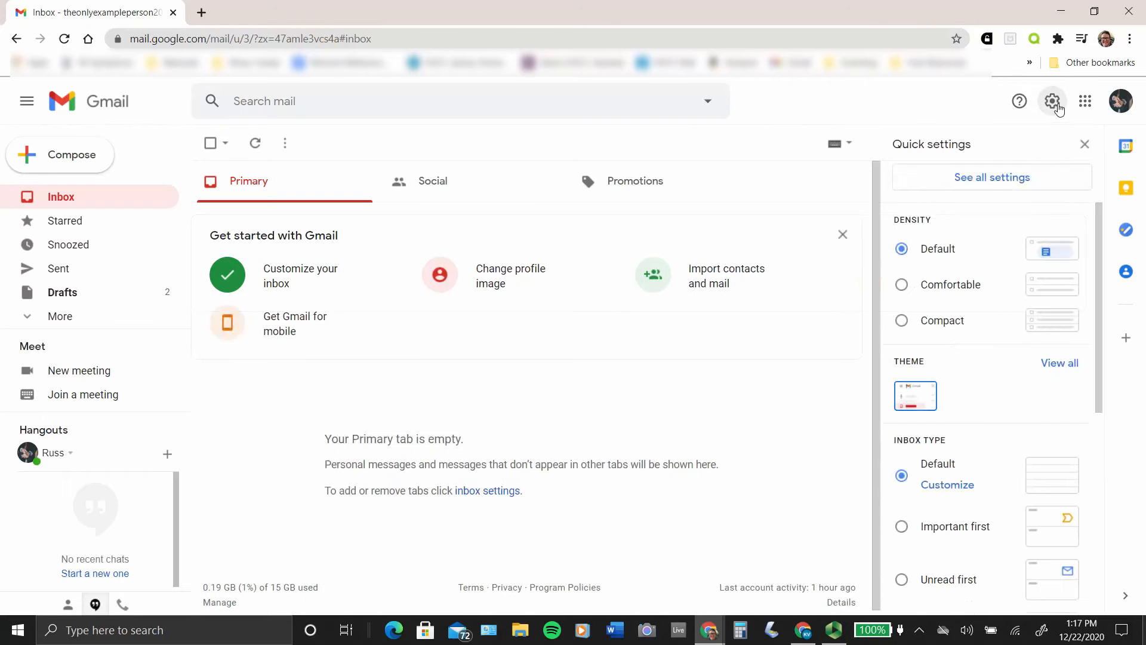
pyautogui.click(1005, 182)
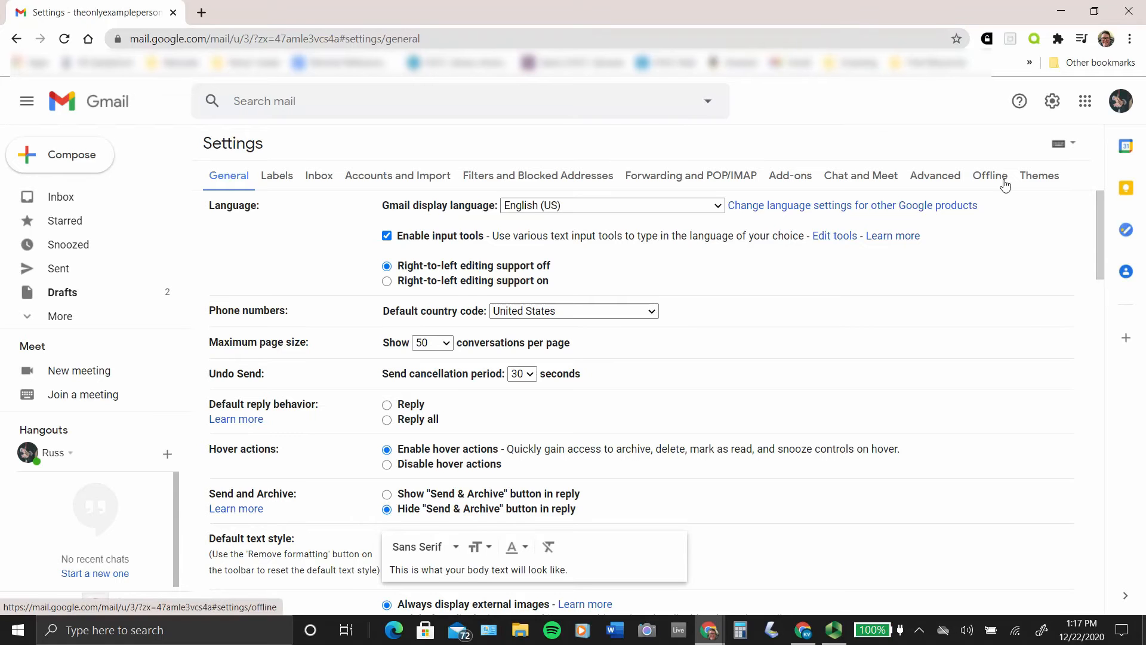
pyautogui.scroll(-10, 1095, 220)
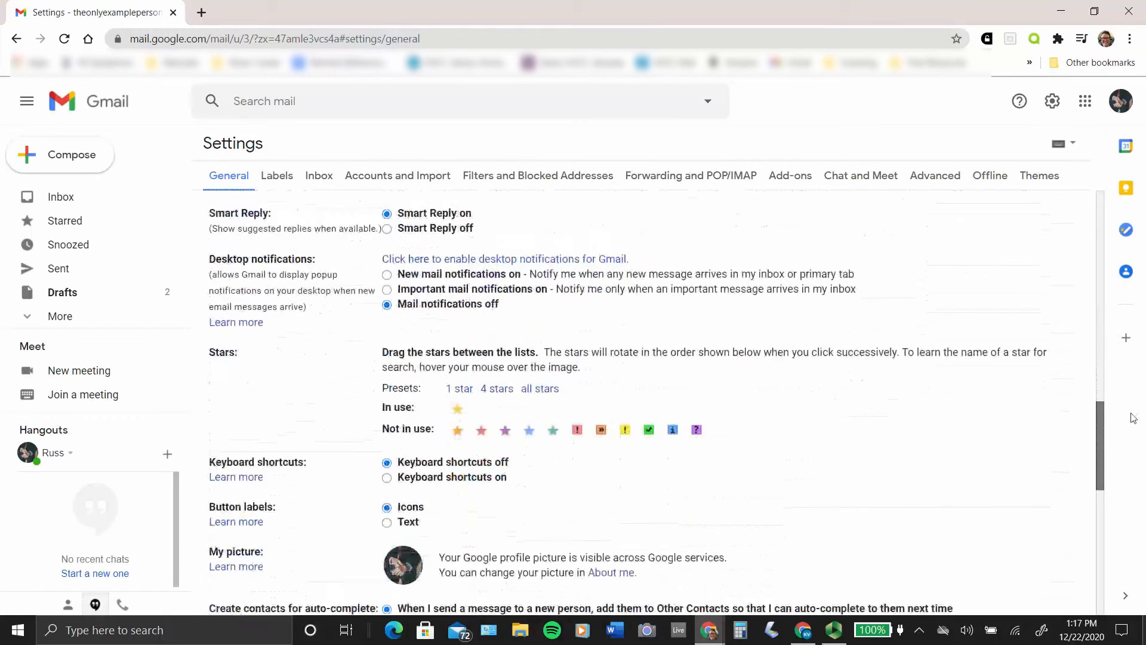
pyautogui.scroll(-3, 1132, 418)
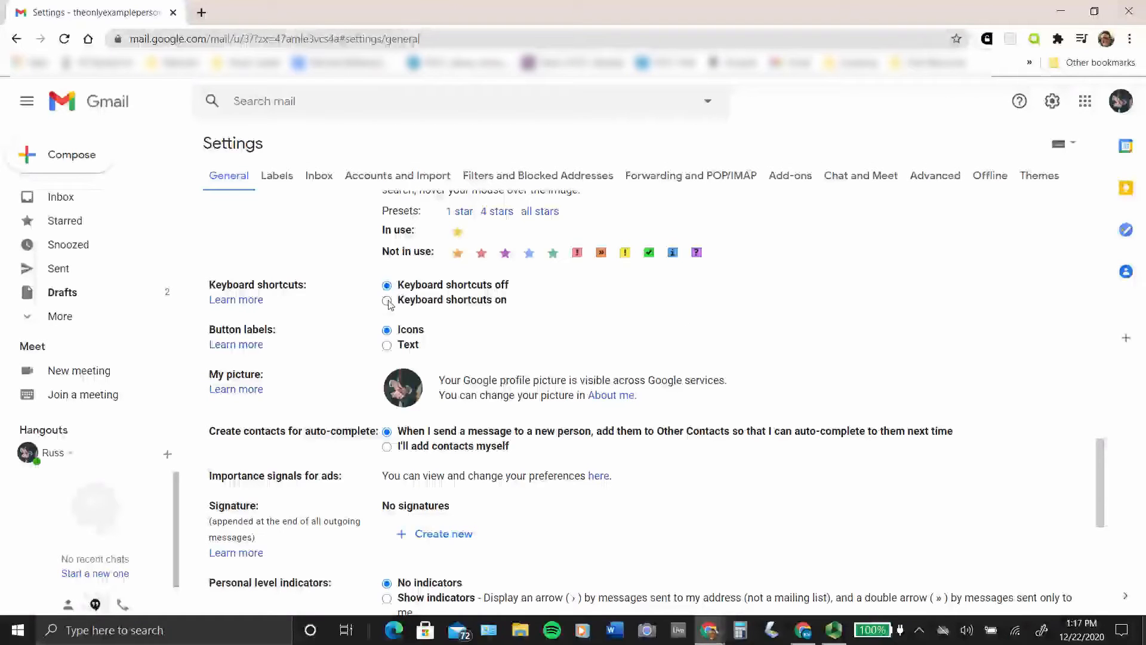
pyautogui.click(387, 301)
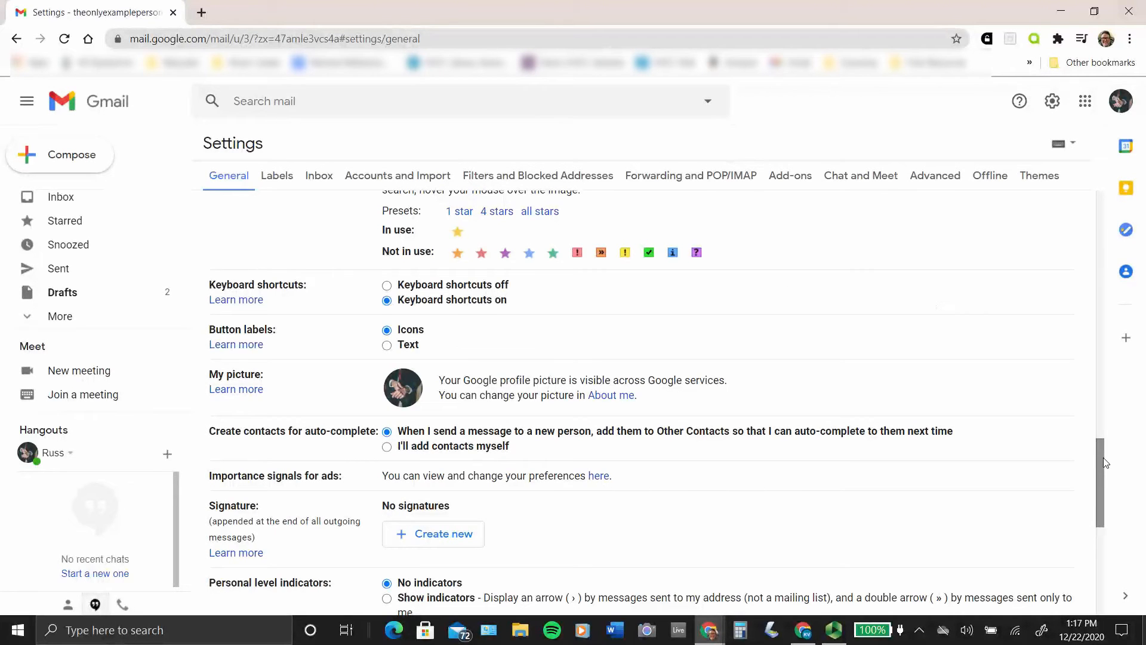
pyautogui.moveTo(1103, 460); pyautogui.dragTo(1103, 552)
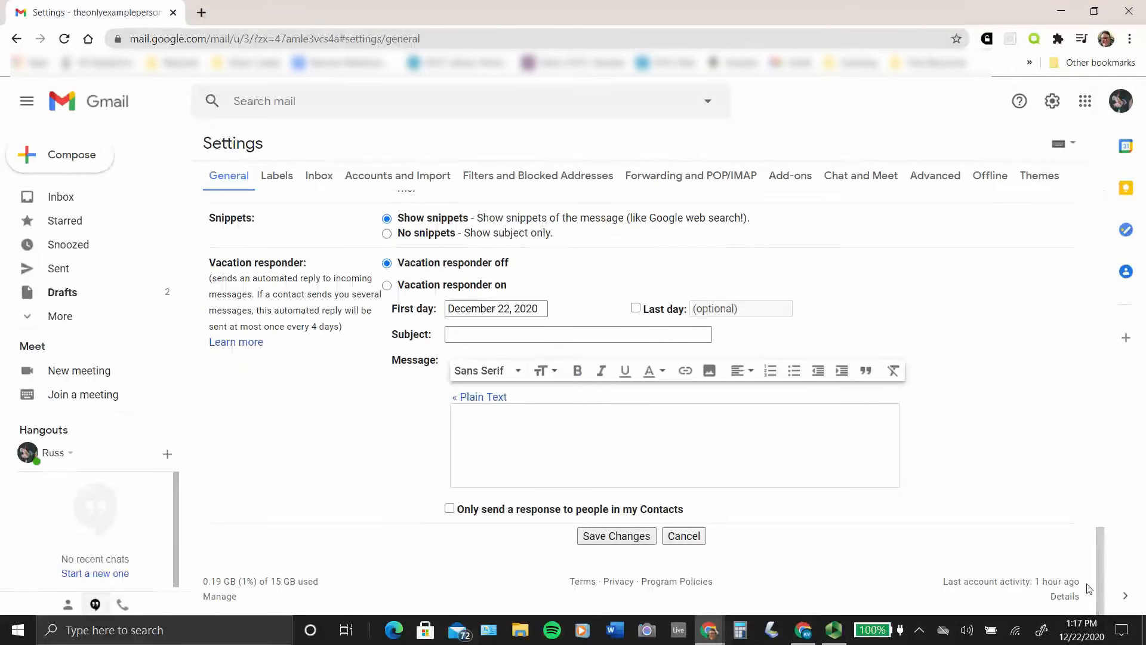
pyautogui.click(605, 536)
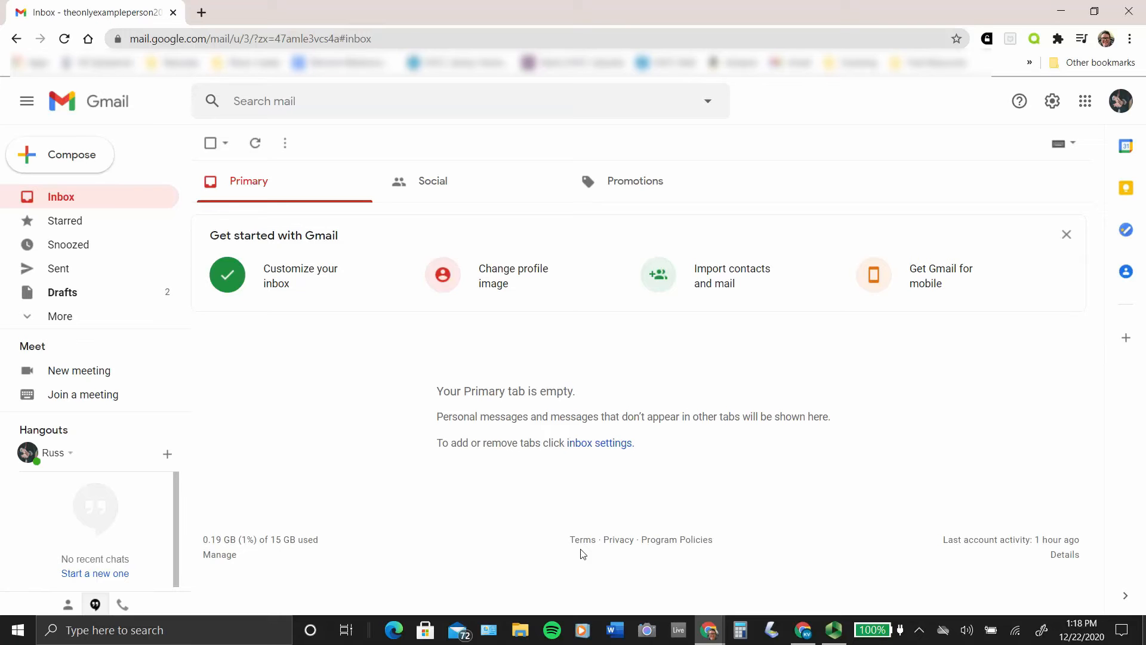
# Display the overview of available keyboard shortcuts, and close it after viewing
pyautogui.hotkey('shift', '/')
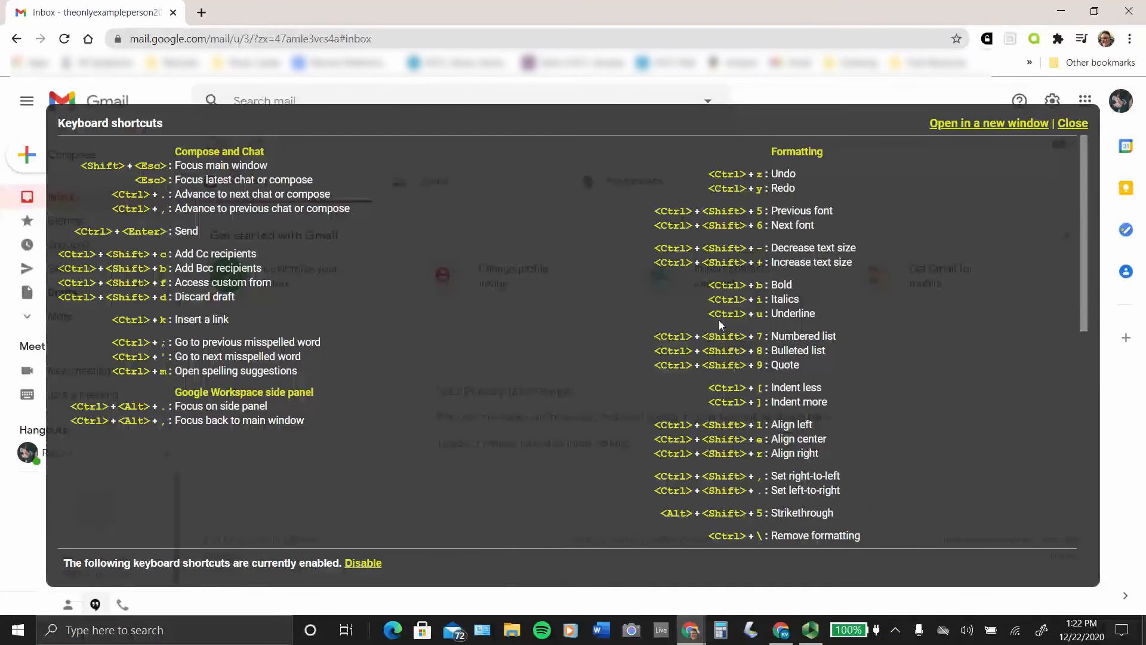
pyautogui.press('Escape')
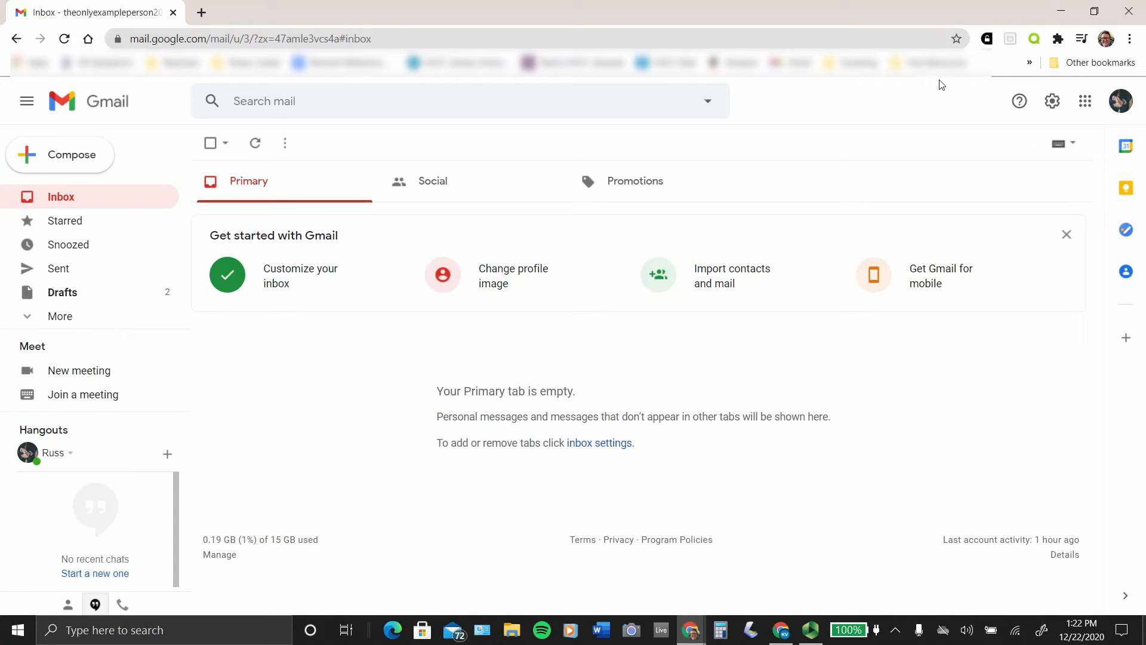
# Create a new email signature named "Librarian" in the general settings
pyautogui.click(1051, 101)
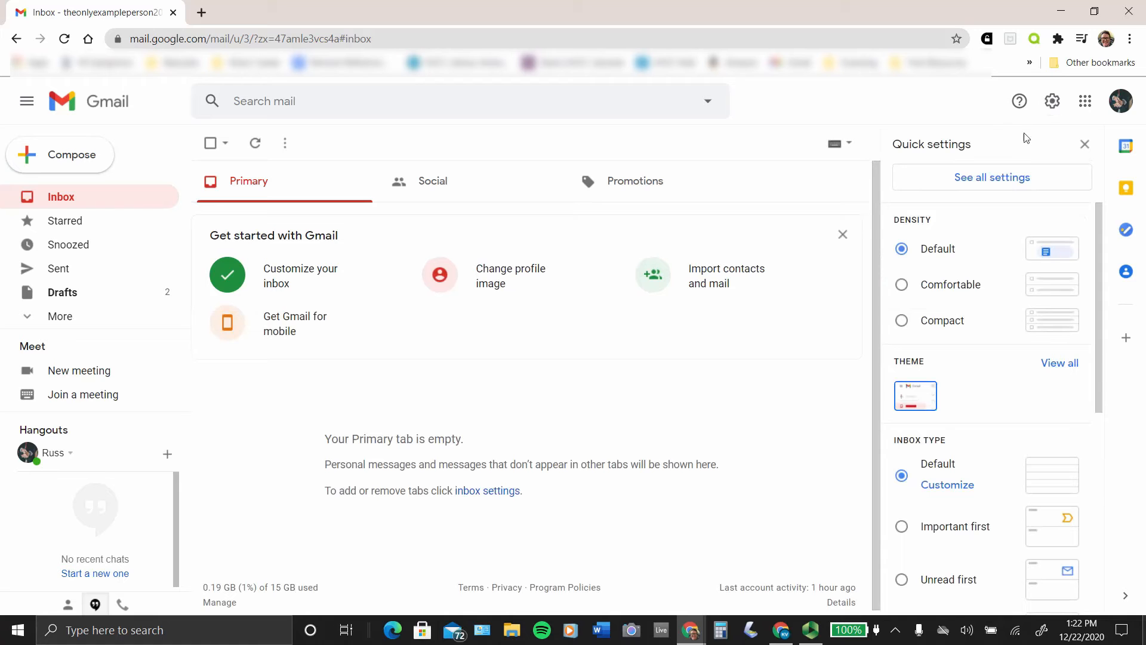
pyautogui.click(995, 179)
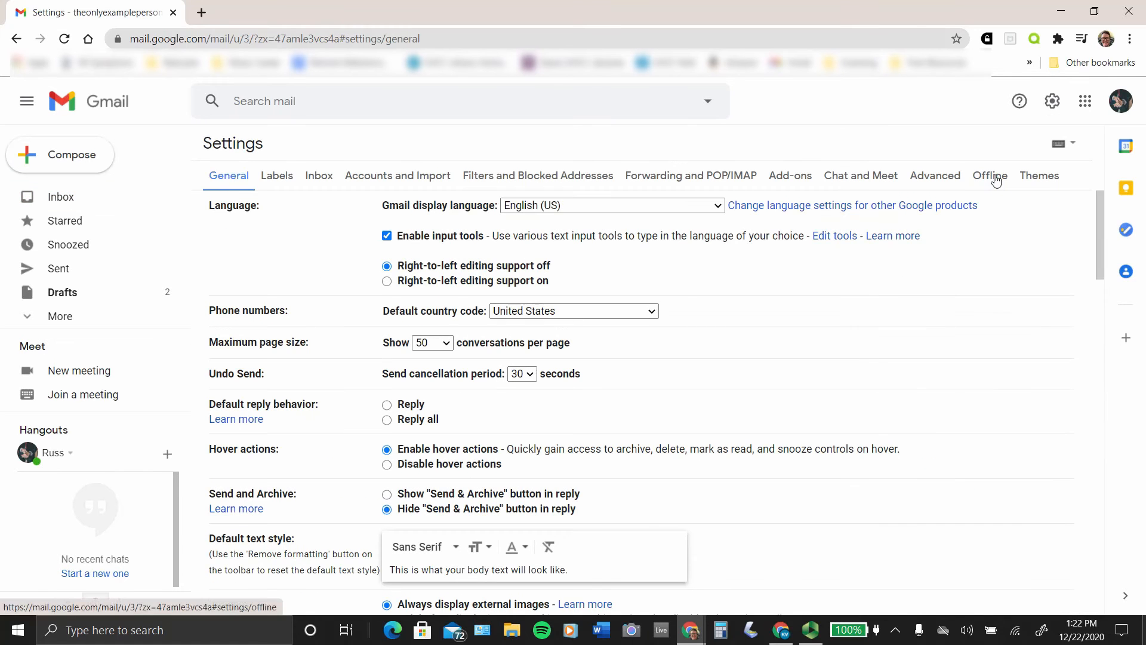
pyautogui.moveTo(1102, 248); pyautogui.dragTo(1129, 529)
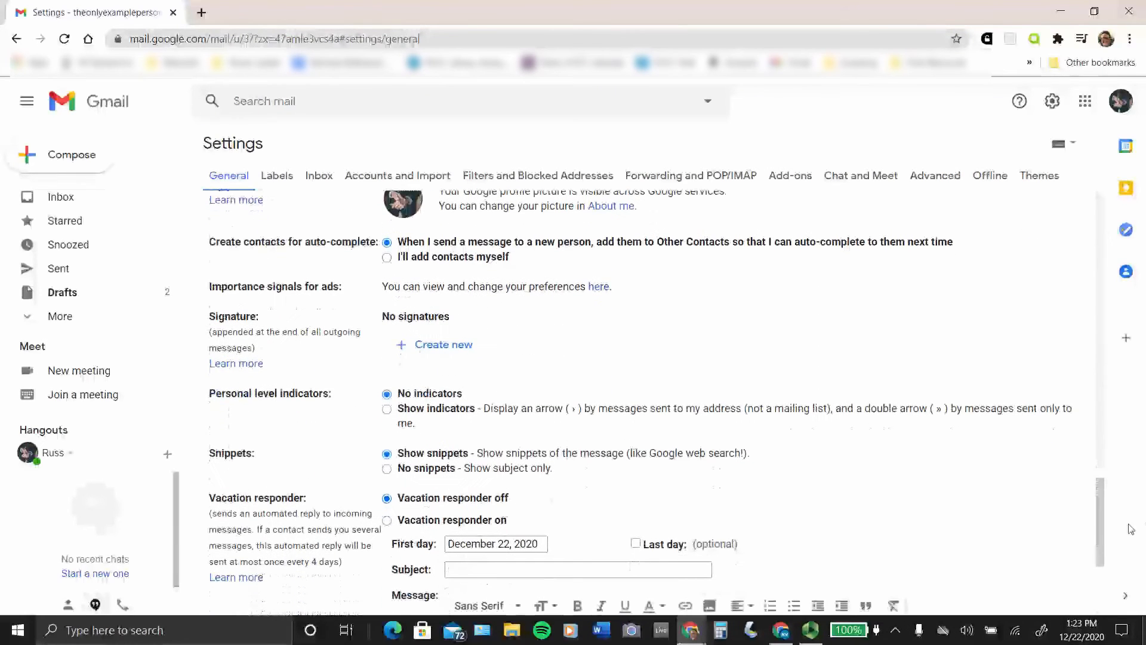
pyautogui.click(432, 346)
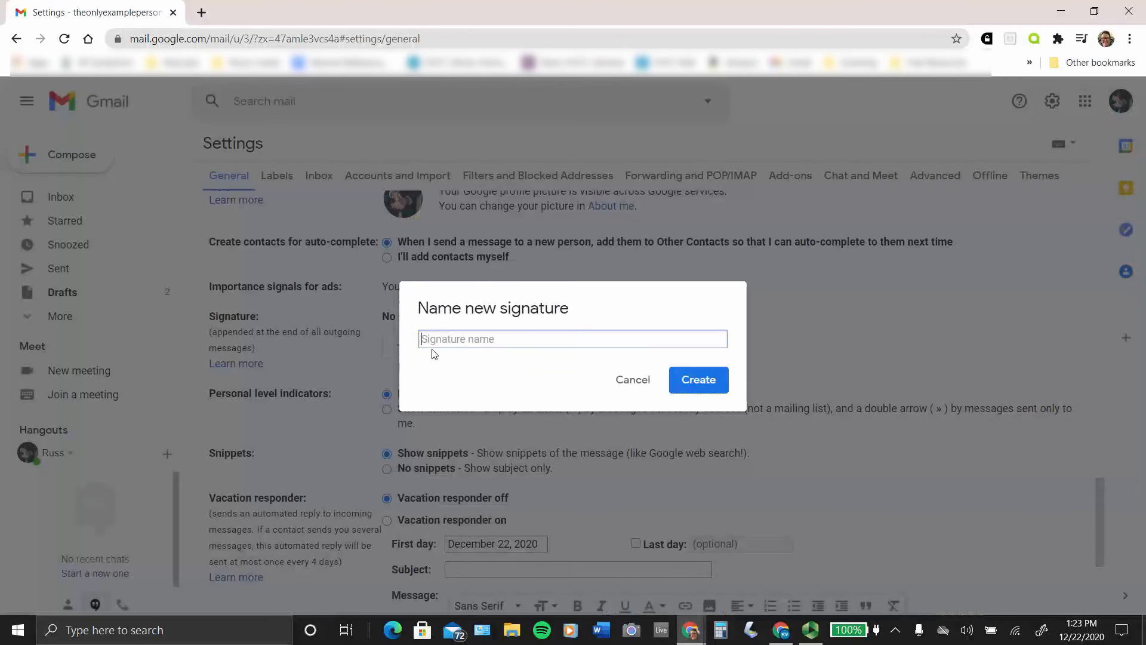
pyautogui.write('Librarian')
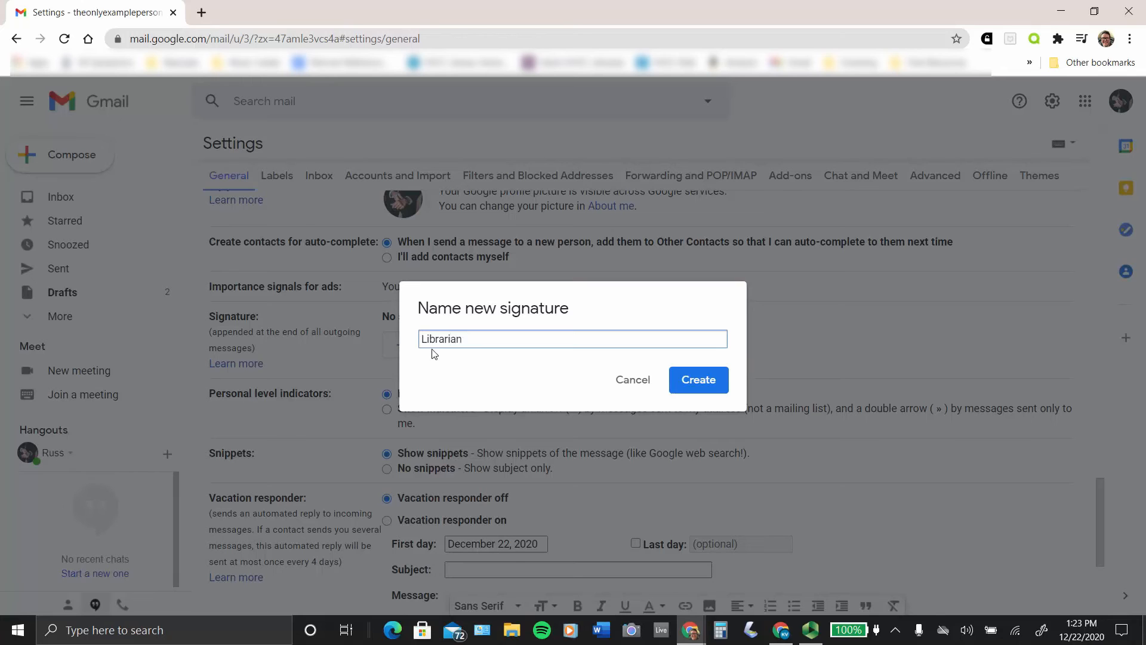
pyautogui.click(698, 387)
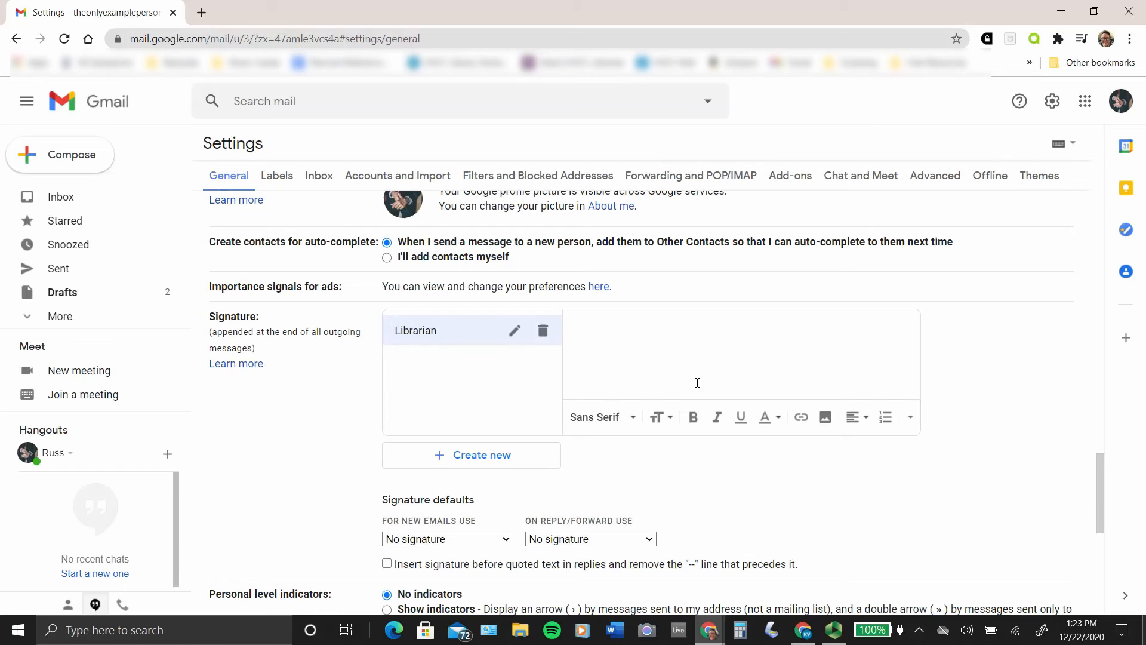
# Fill in the Librarian signature with the sender's full name, "Reference Librarian," and "Kalamazoo Valley Libraries" on separate lines
pyautogui.click(578, 324)
pyautogui.write('Rus')
pyautogui.write('s Barn')
pyautogui.write('es')
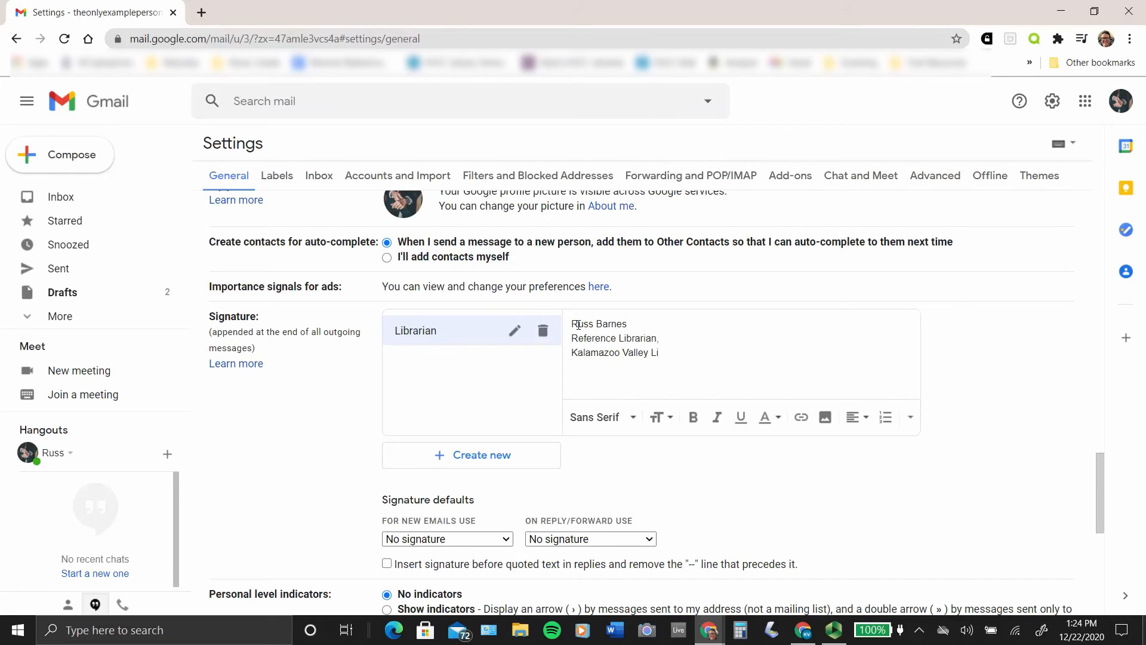
pyautogui.write('braries')
# Set Librarian as the default signature for new emails and for replies and forwards, and save the changes
pyautogui.click(509, 538)
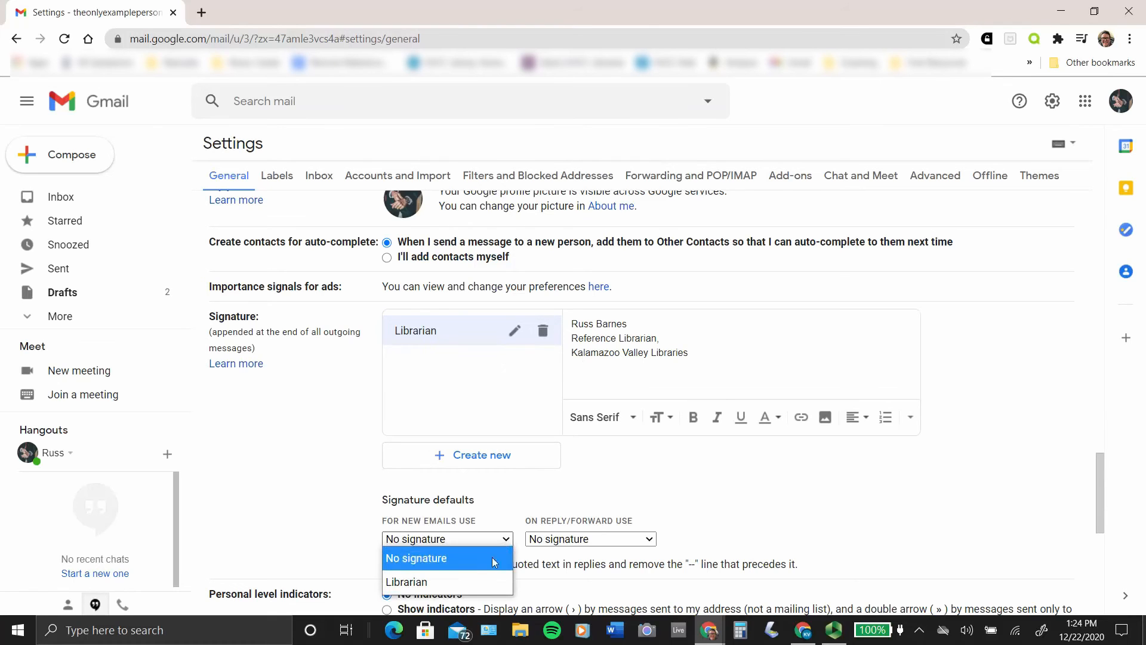
pyautogui.click(475, 580)
pyautogui.click(649, 539)
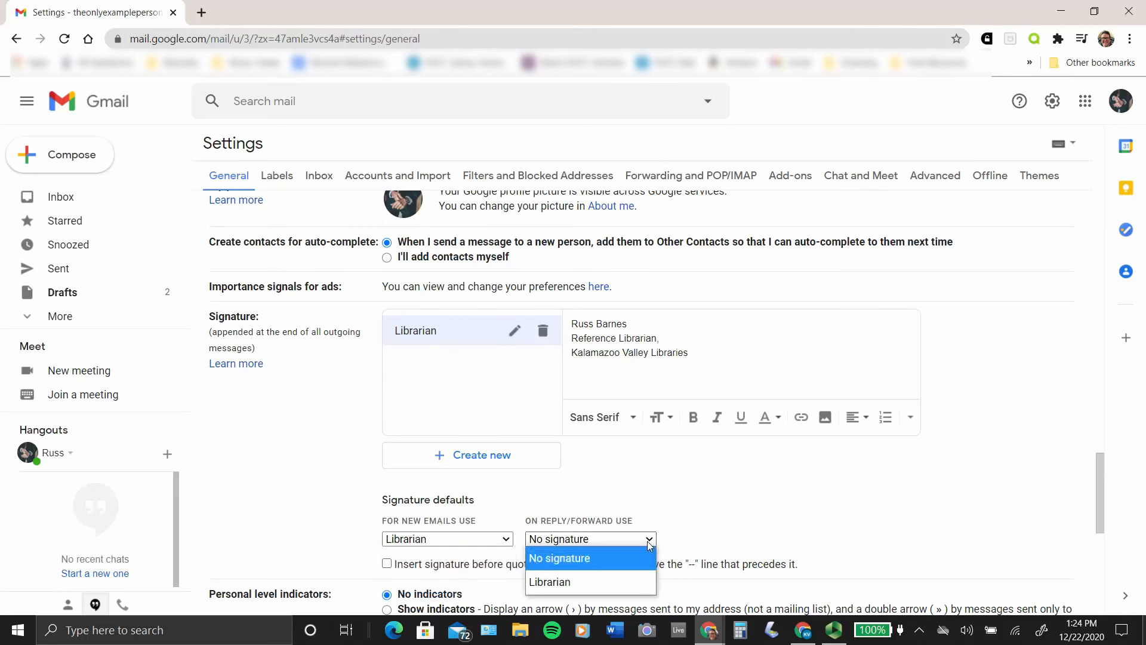
pyautogui.click(630, 581)
pyautogui.moveTo(1095, 499); pyautogui.dragTo(1088, 600)
pyautogui.click(611, 536)
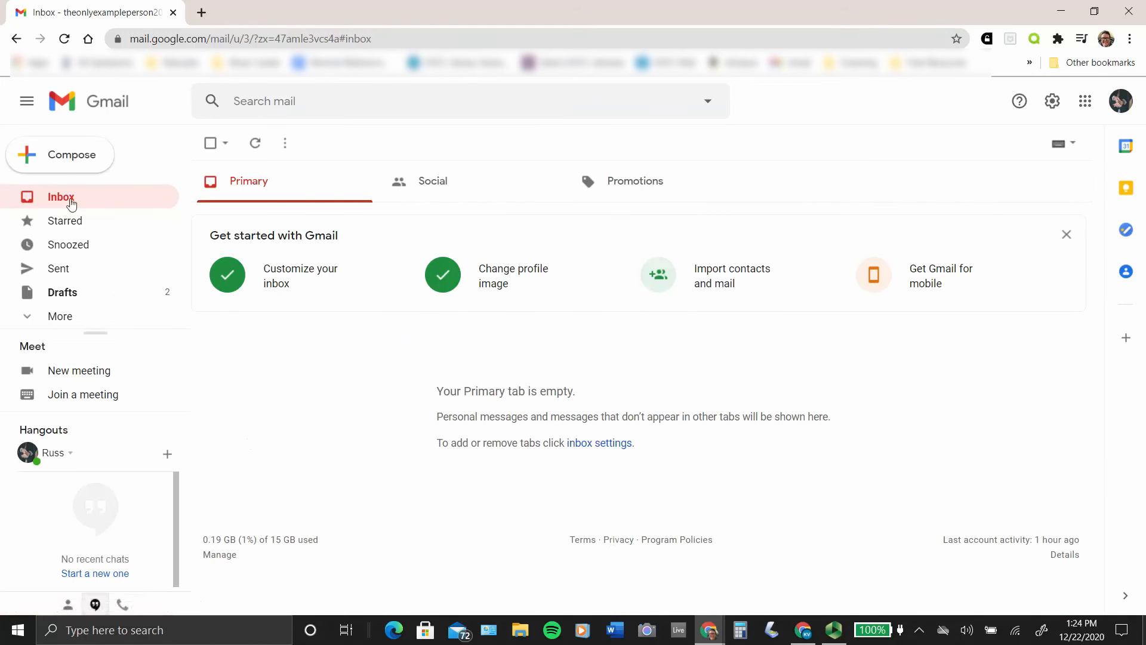
# Open a new message to check the default signature
pyautogui.click(62, 158)
# Apply the city buildings image as the inbox theme from the full theme collection and save it
pyautogui.click(1053, 104)
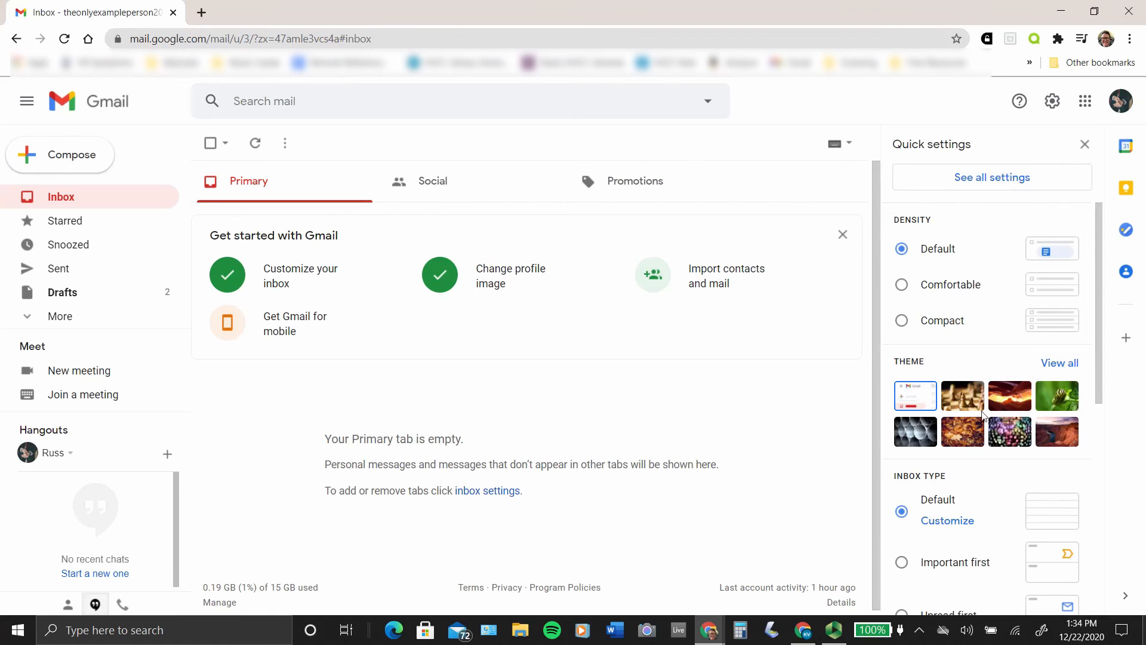
pyautogui.click(1060, 363)
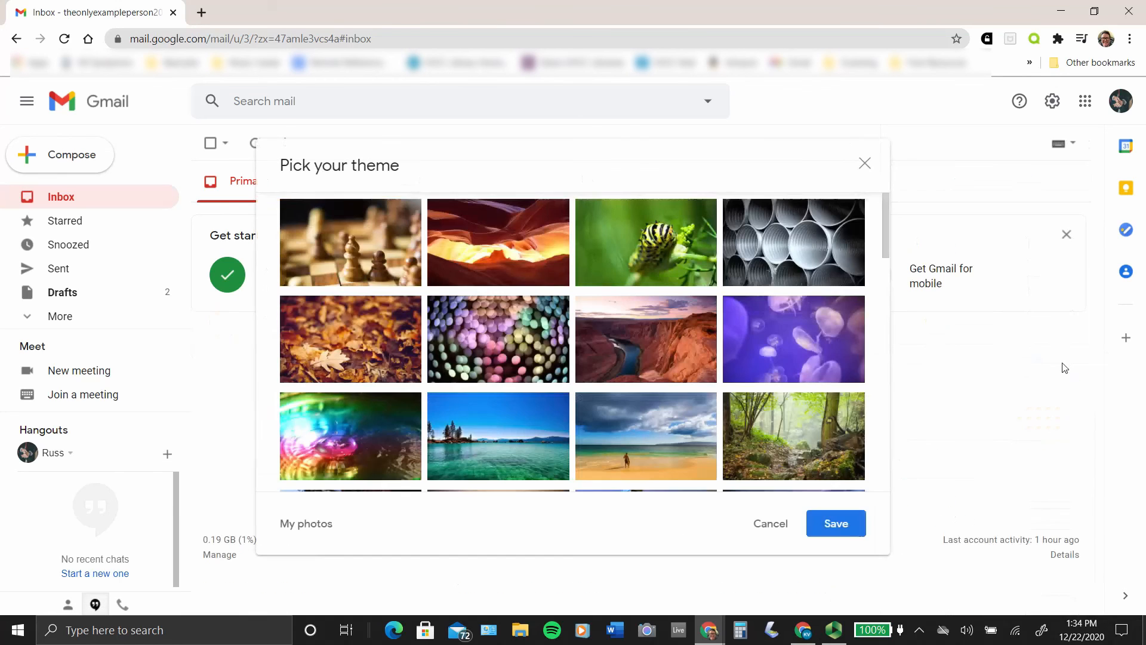
pyautogui.moveTo(885, 239); pyautogui.dragTo(885, 292)
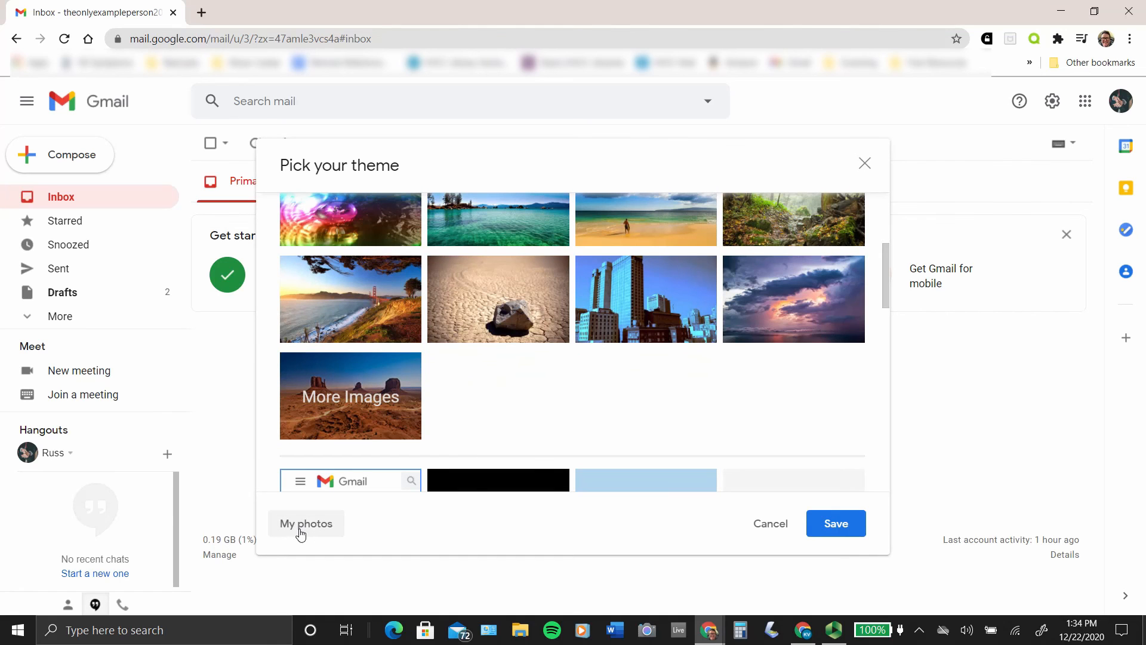
pyautogui.click(616, 329)
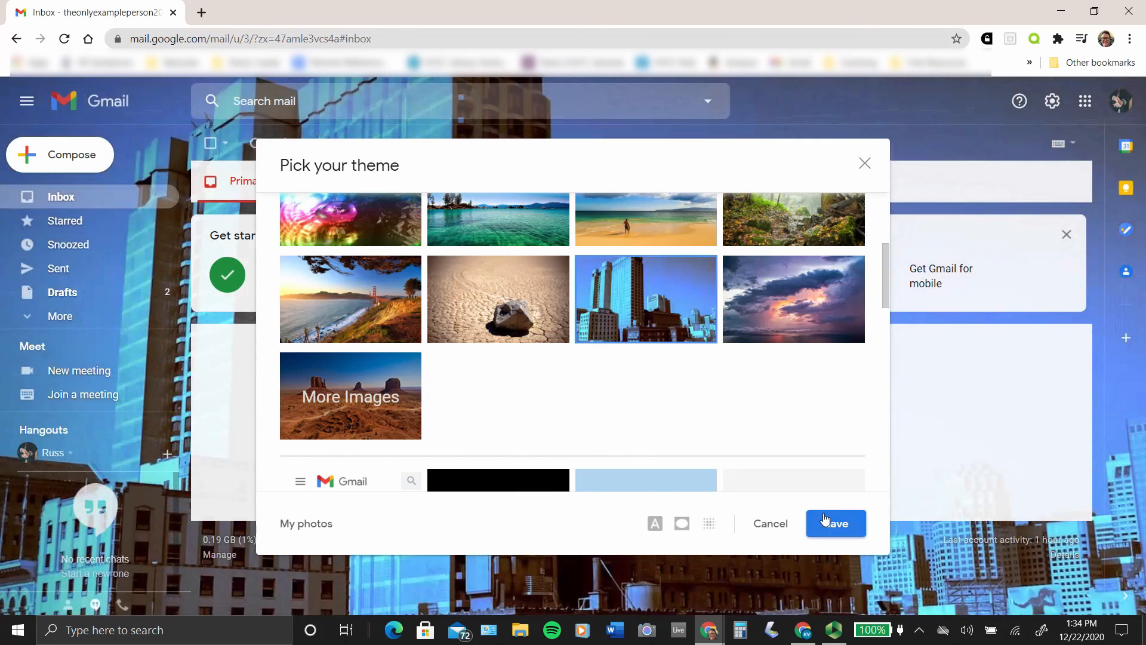
pyautogui.click(827, 523)
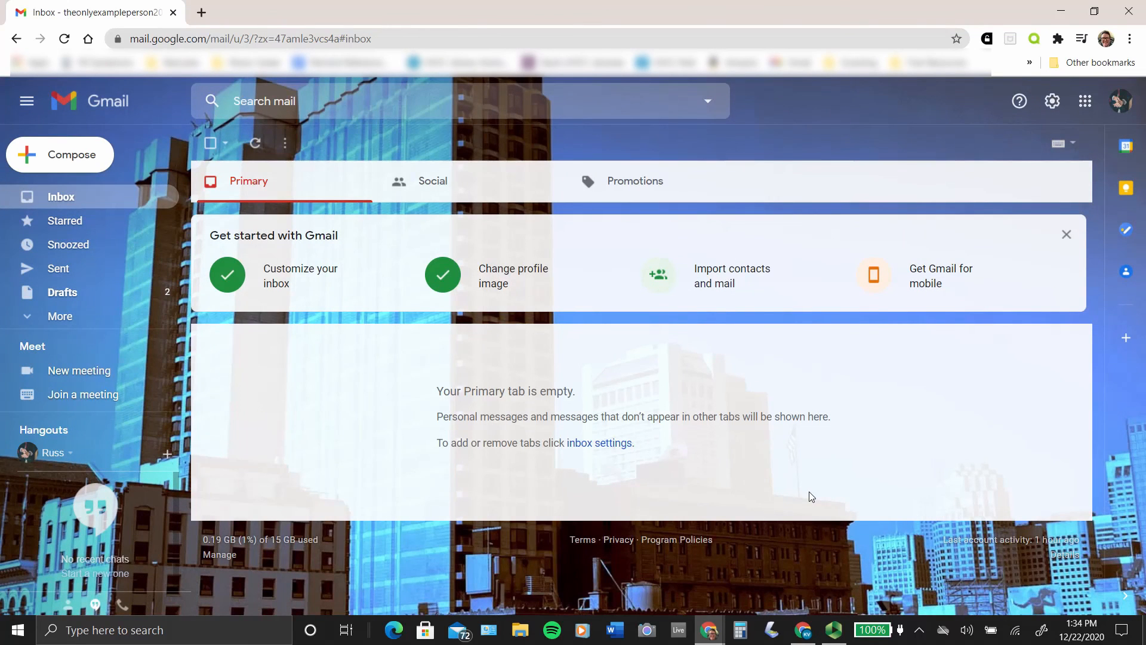